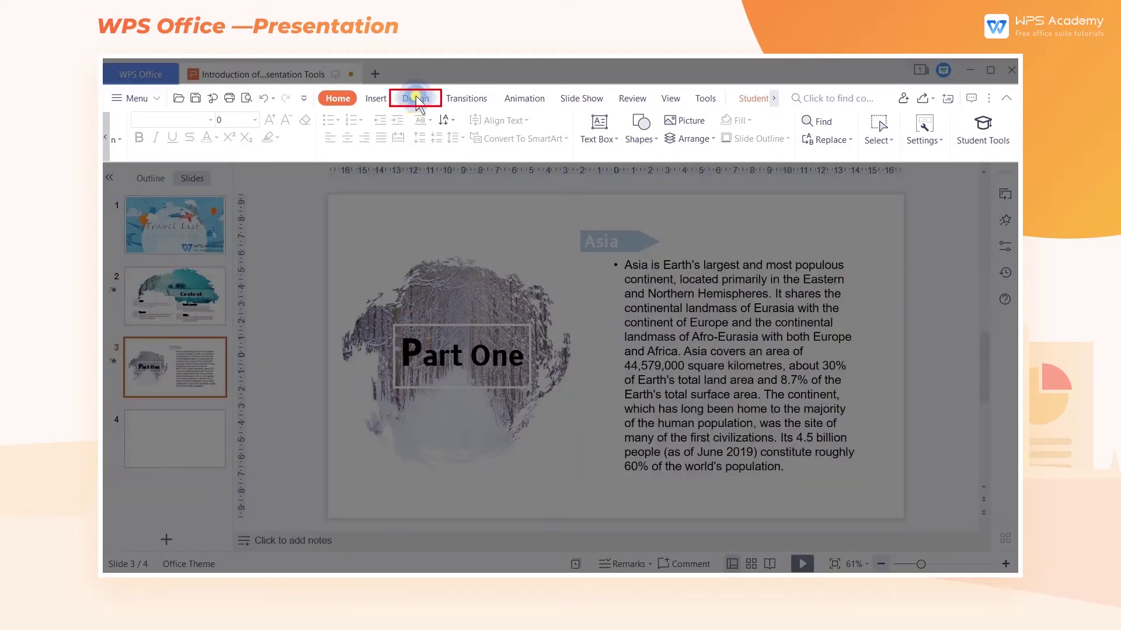
# Switch the ribbon to the Design tab while the 'Part One' Asia slide is showing.
pyautogui.click(415, 99)
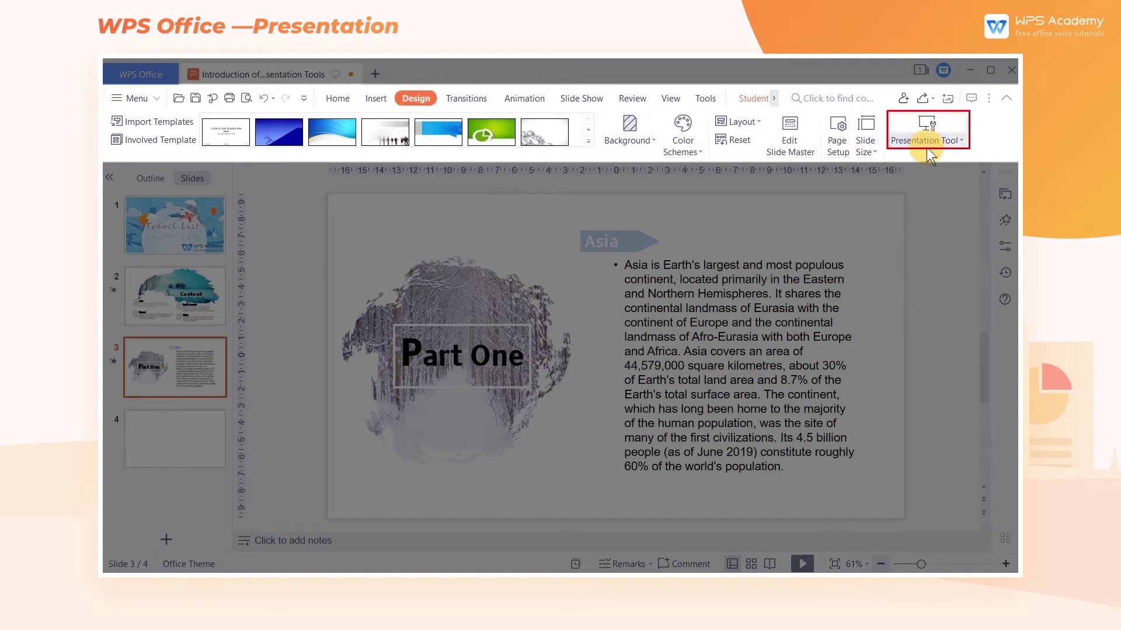
# Open the Presentation Tool dropdown on the Design tab.
pyautogui.click(955, 141)
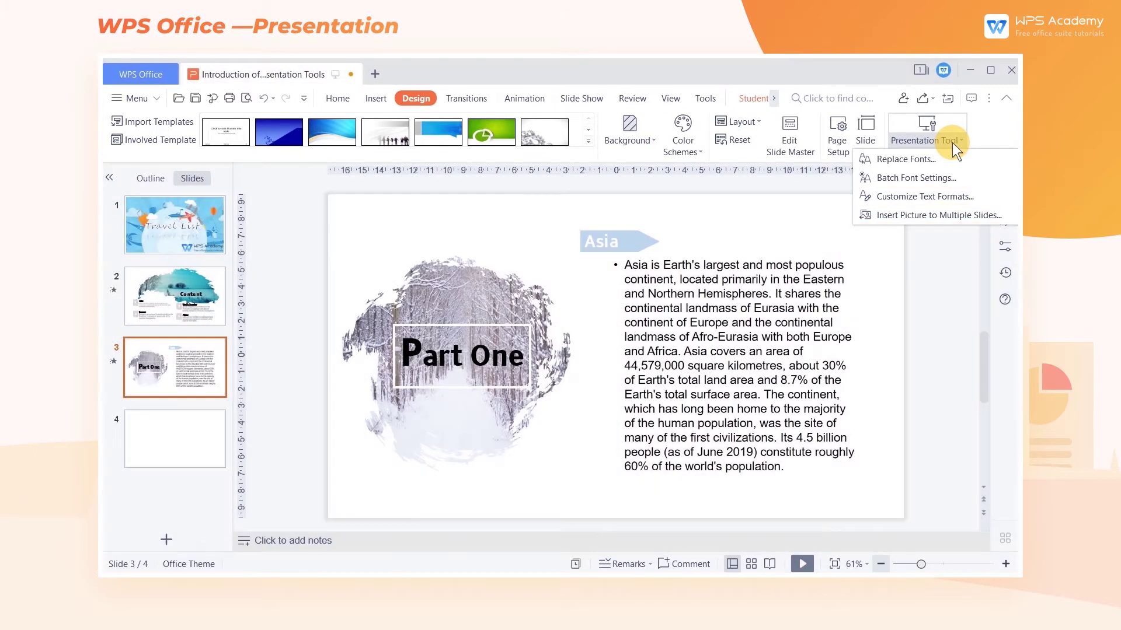
# Use Replace Fonts to swap every Arial font for Tiresias Infofont.
pyautogui.click(912, 157)
pyautogui.moveTo(580, 278); pyautogui.dragTo(481, 278)
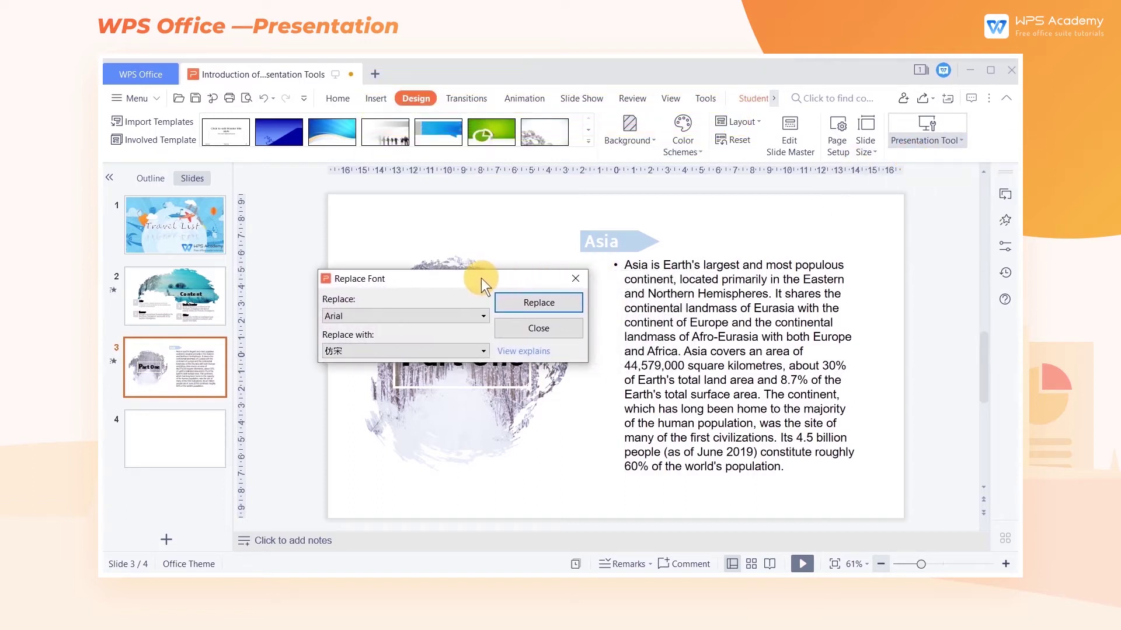
pyautogui.click(454, 352)
pyautogui.scroll(-5, 410, 420)
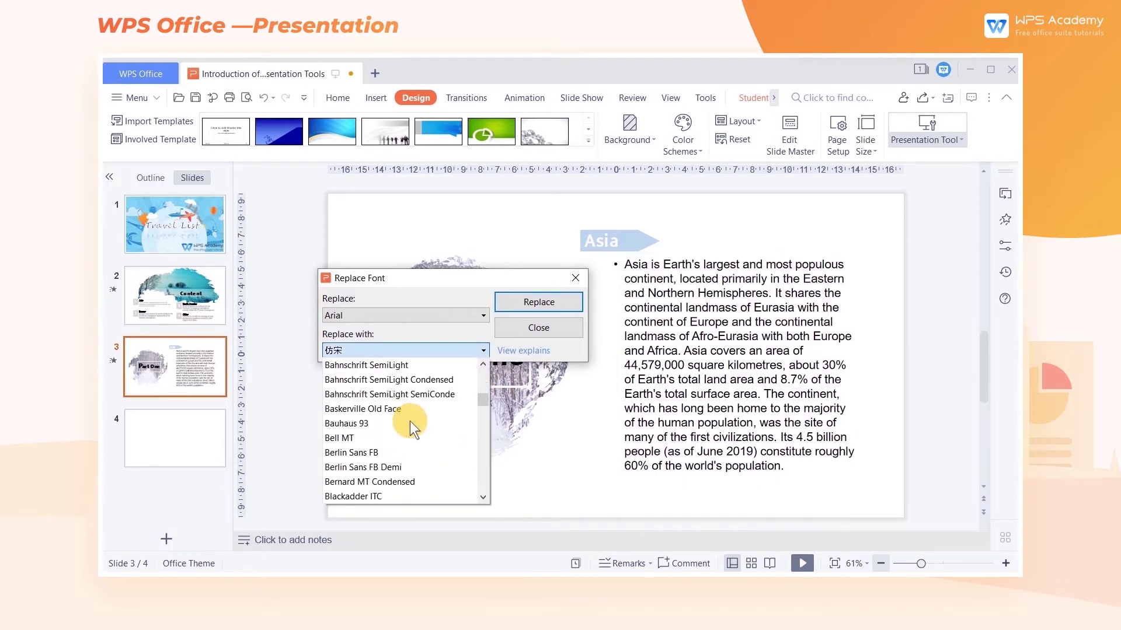
pyautogui.scroll(-20, 409, 421)
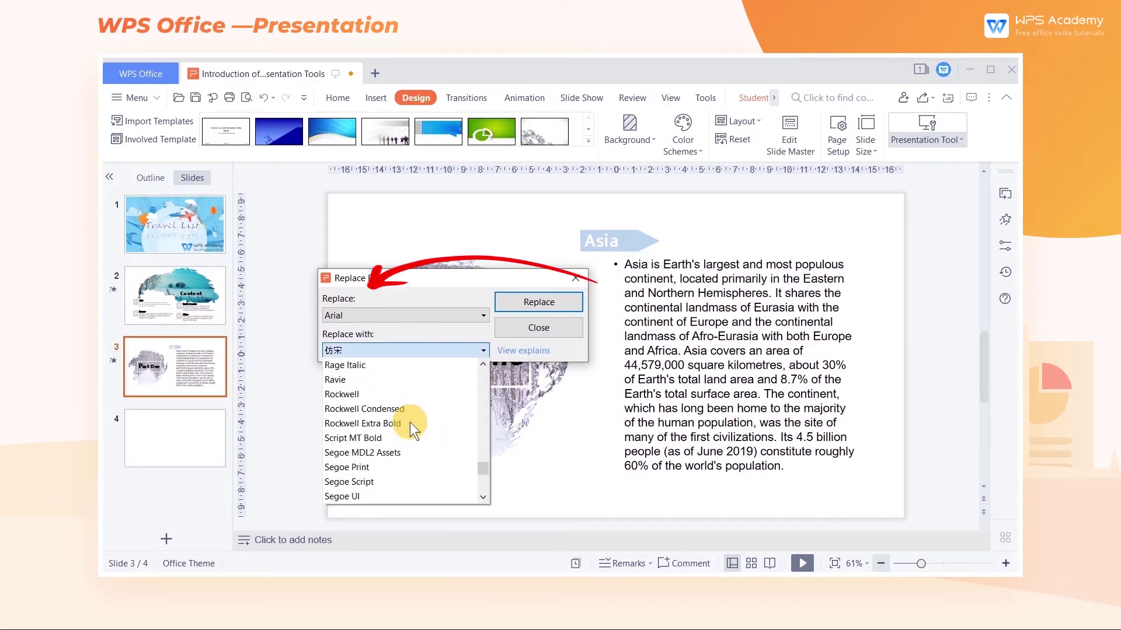
pyautogui.scroll(-3, 410, 422)
pyautogui.click(407, 429)
pyautogui.click(558, 302)
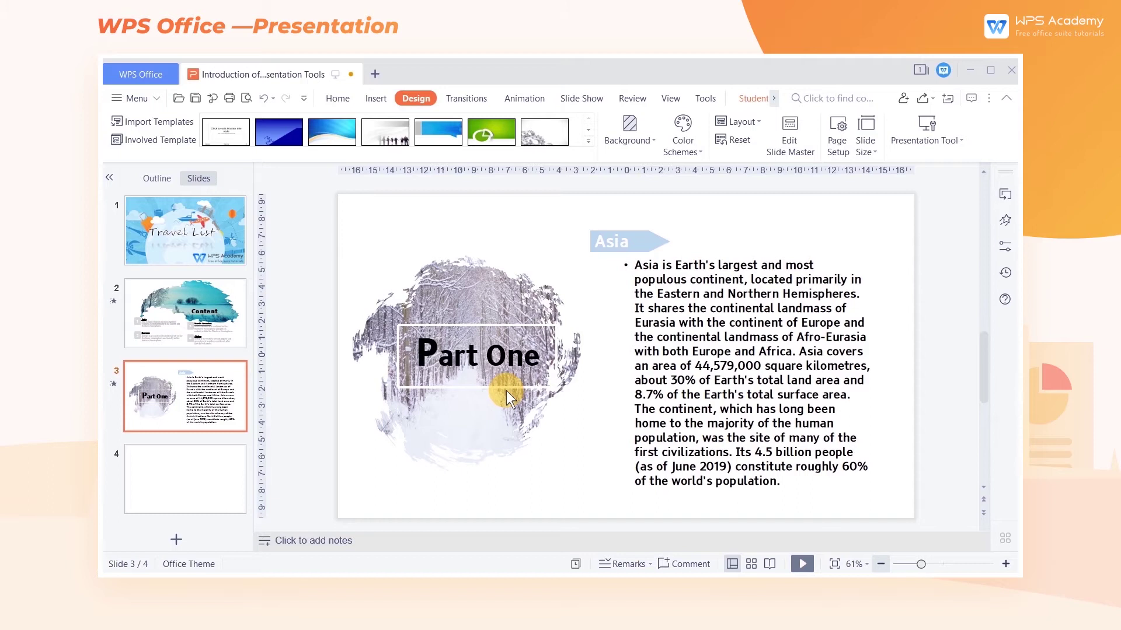
# Open Batch Font Settings from Presentation Tool and move the dialog to the right.
pyautogui.click(934, 146)
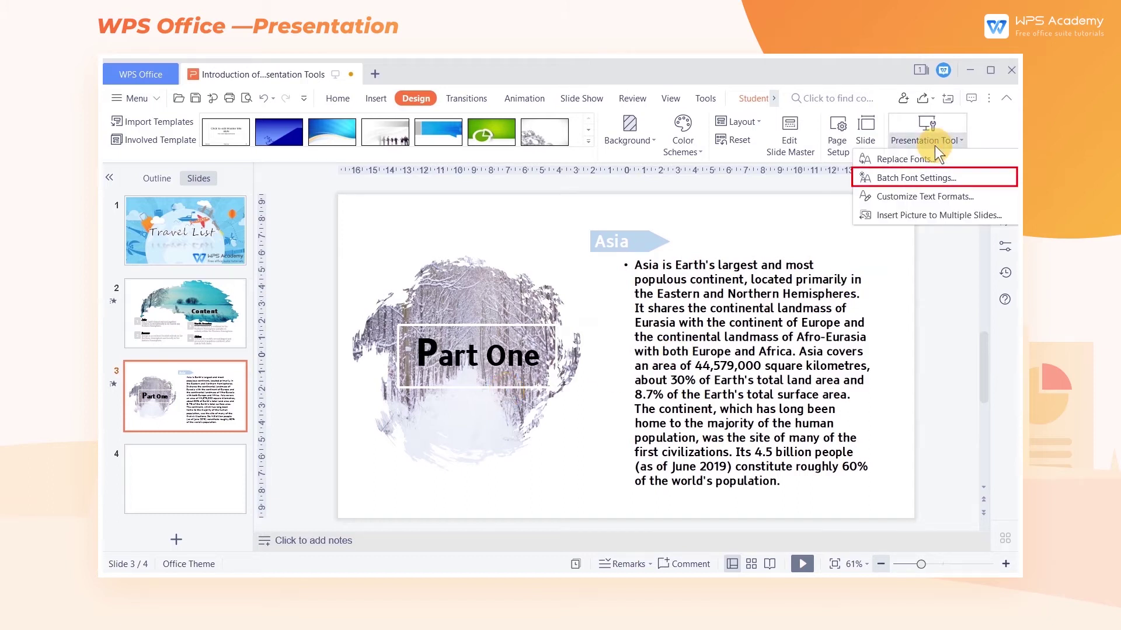
pyautogui.click(934, 176)
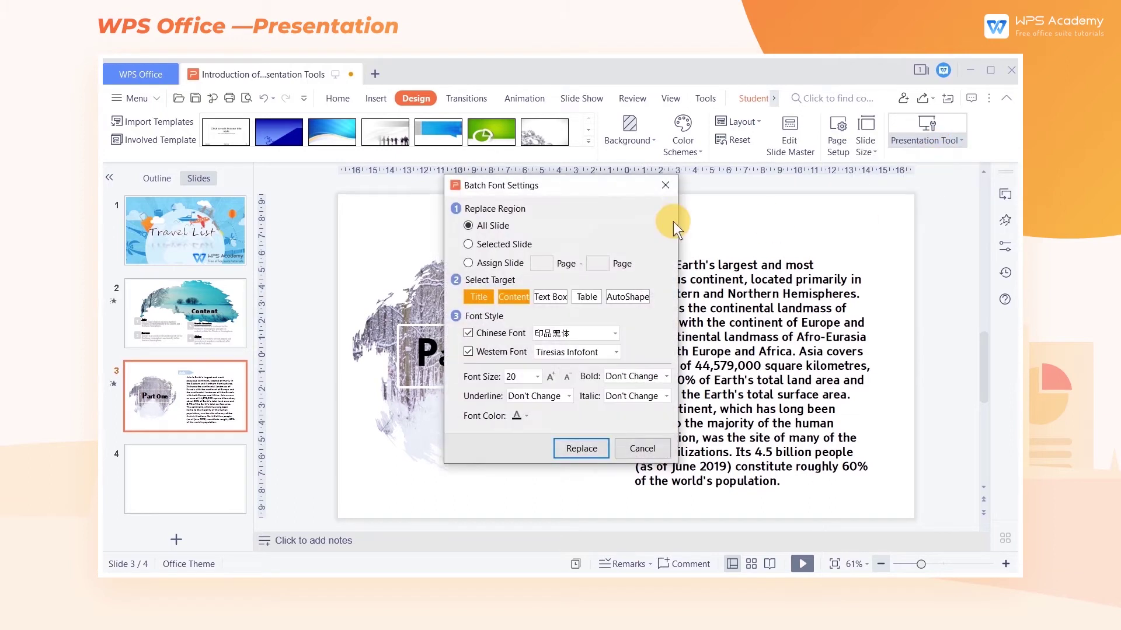
pyautogui.moveTo(607, 188); pyautogui.dragTo(763, 215)
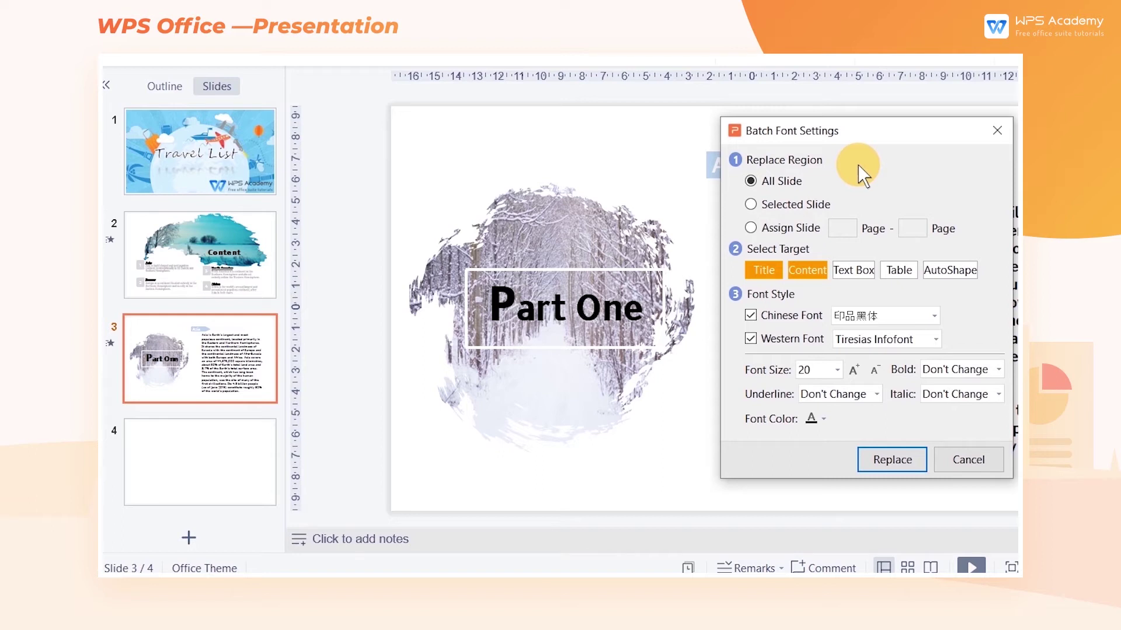
# Assign slides 2 to 3, titles only, with the Chinese Font option unchecked.
pyautogui.click(801, 230)
pyautogui.click(842, 229)
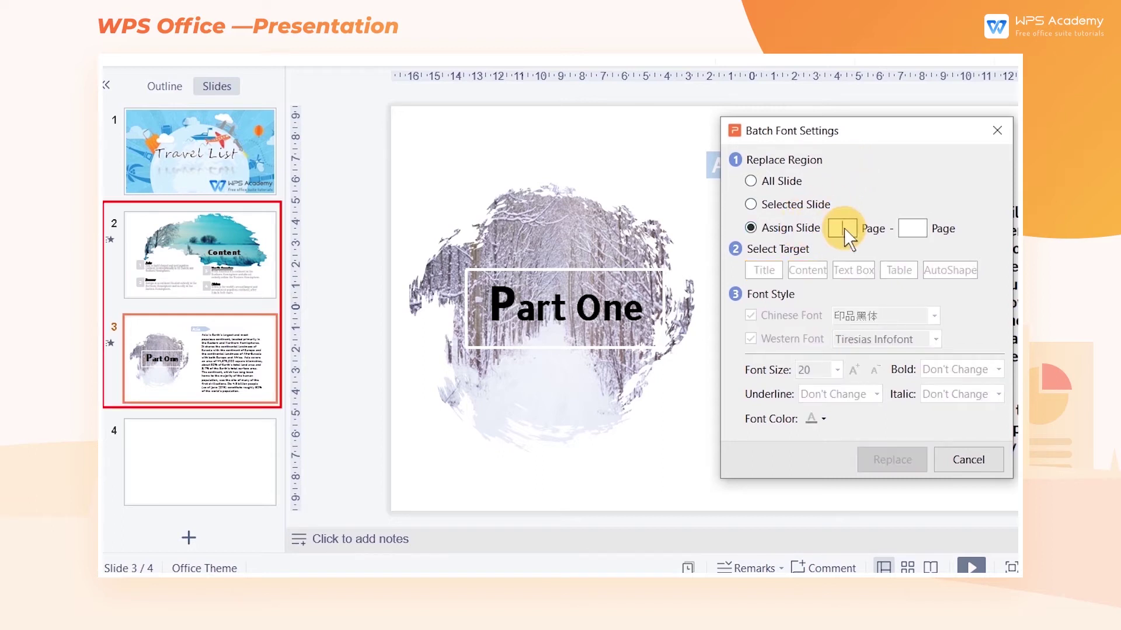
pyautogui.write('2')
pyautogui.click(912, 228)
pyautogui.write('3')
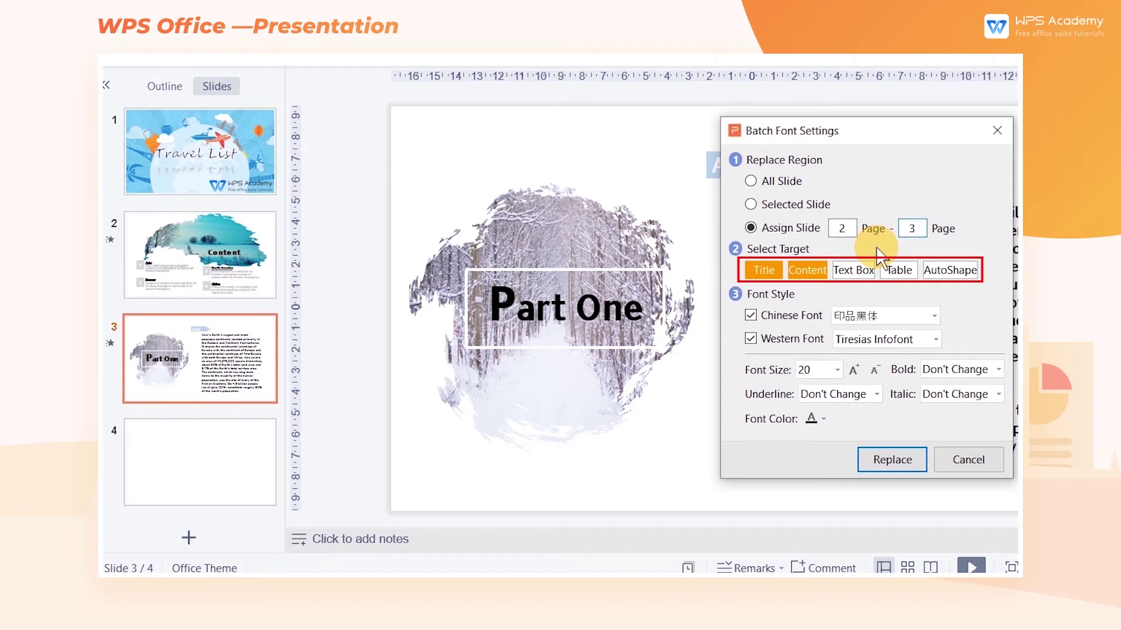
pyautogui.click(806, 272)
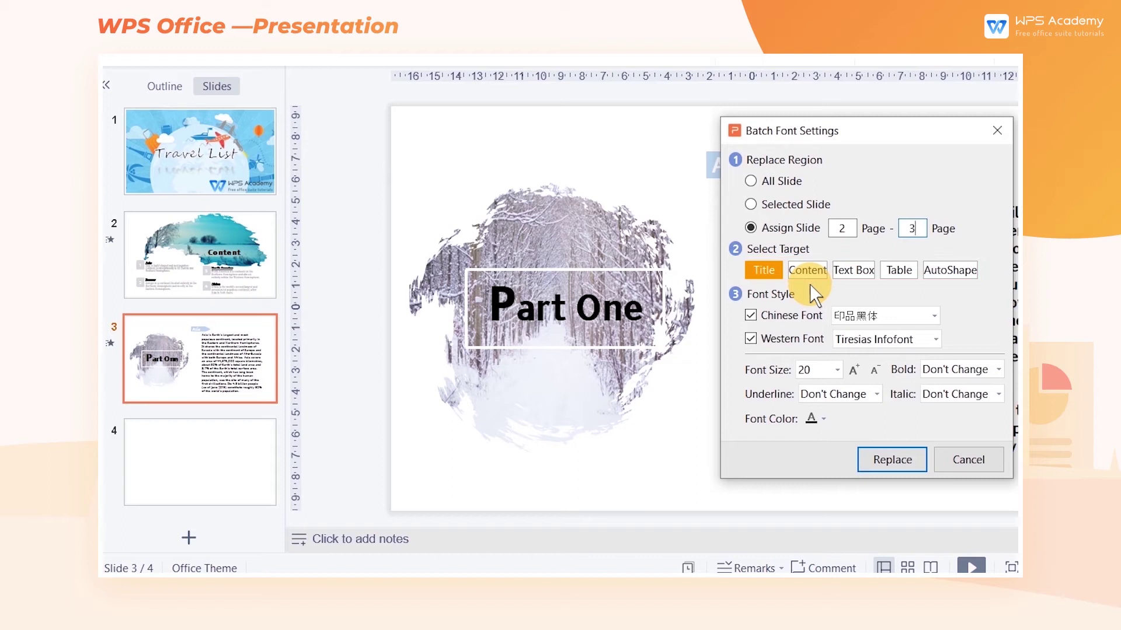
pyautogui.click(801, 316)
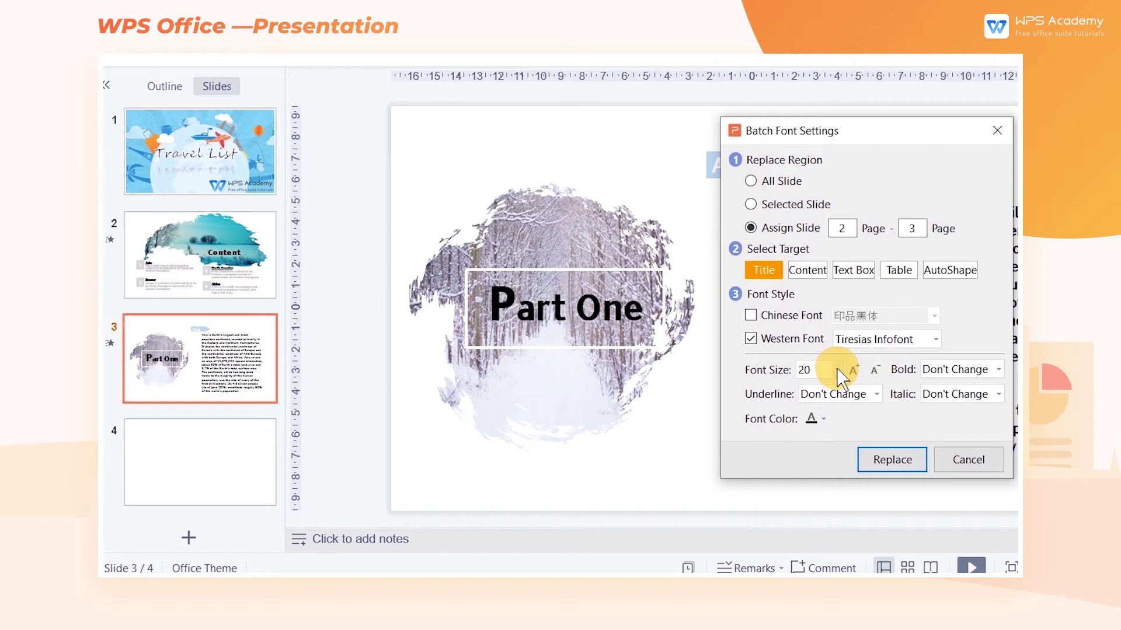
# Give the slide 2–3 titles font size 60, underline and white colour, then replace.
pyautogui.moveTo(836, 368); pyautogui.dragTo(794, 379)
pyautogui.write('60')
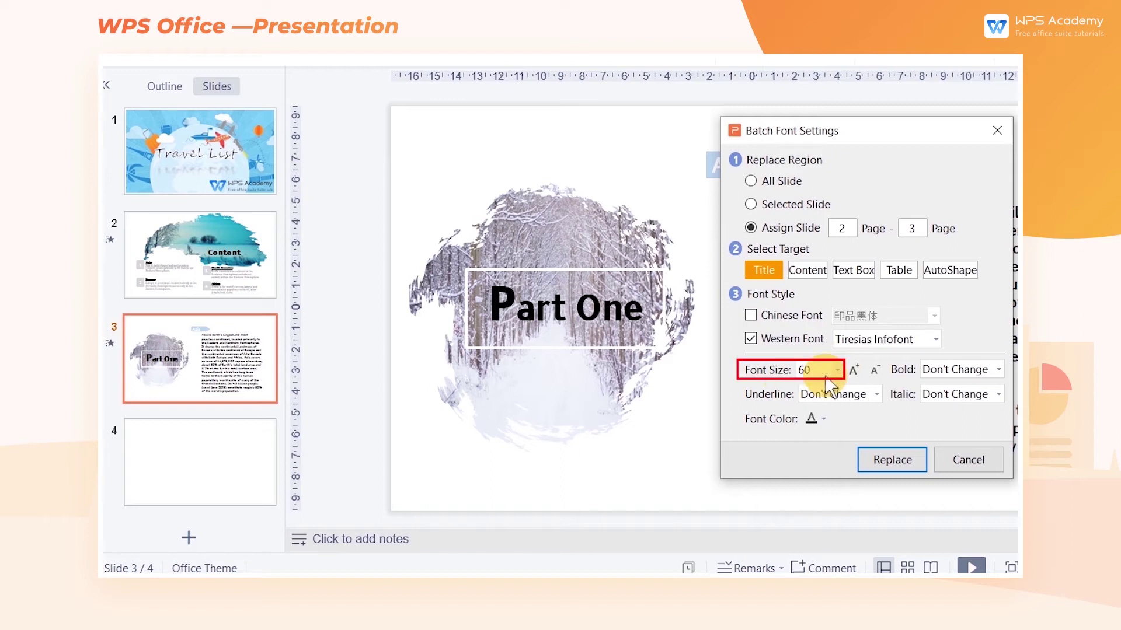
pyautogui.click(871, 394)
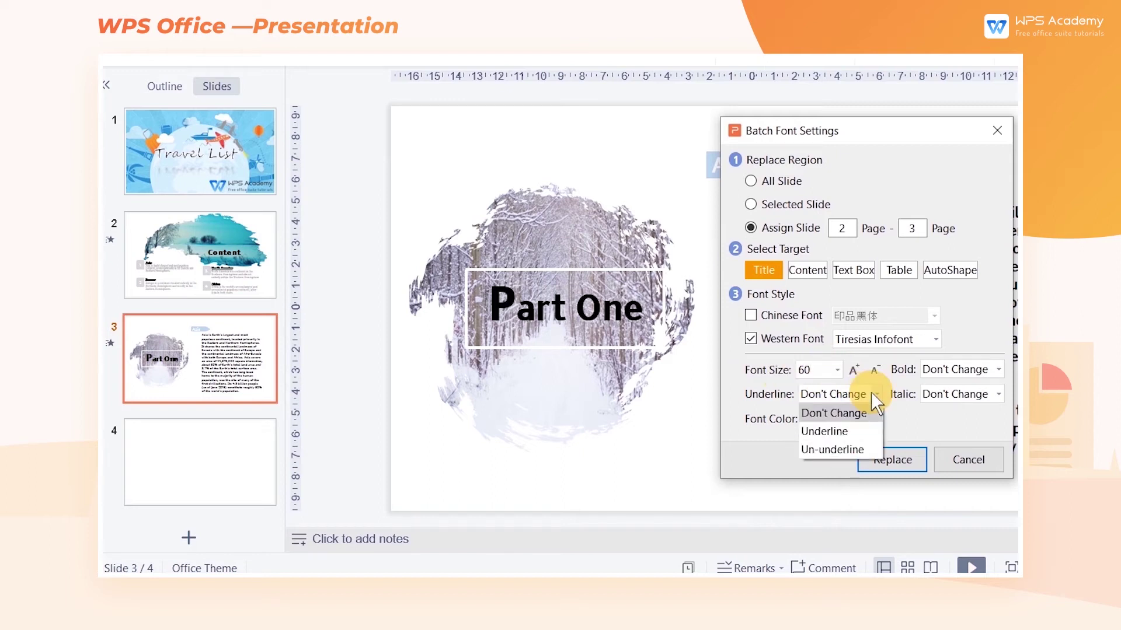
pyautogui.click(855, 430)
pyautogui.click(817, 419)
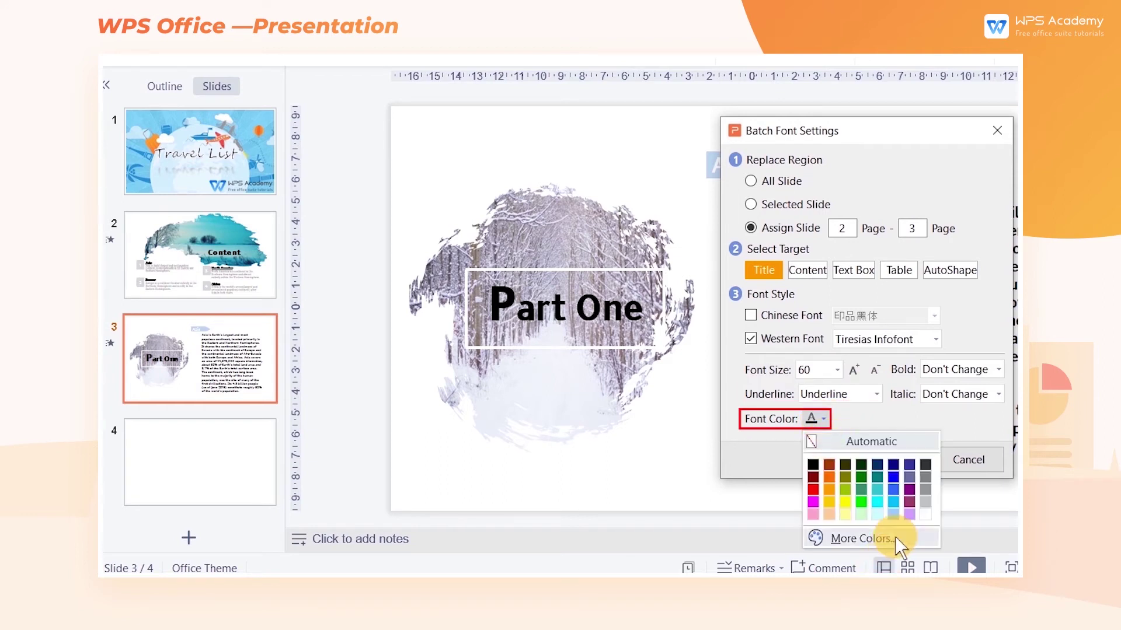
pyautogui.click(923, 515)
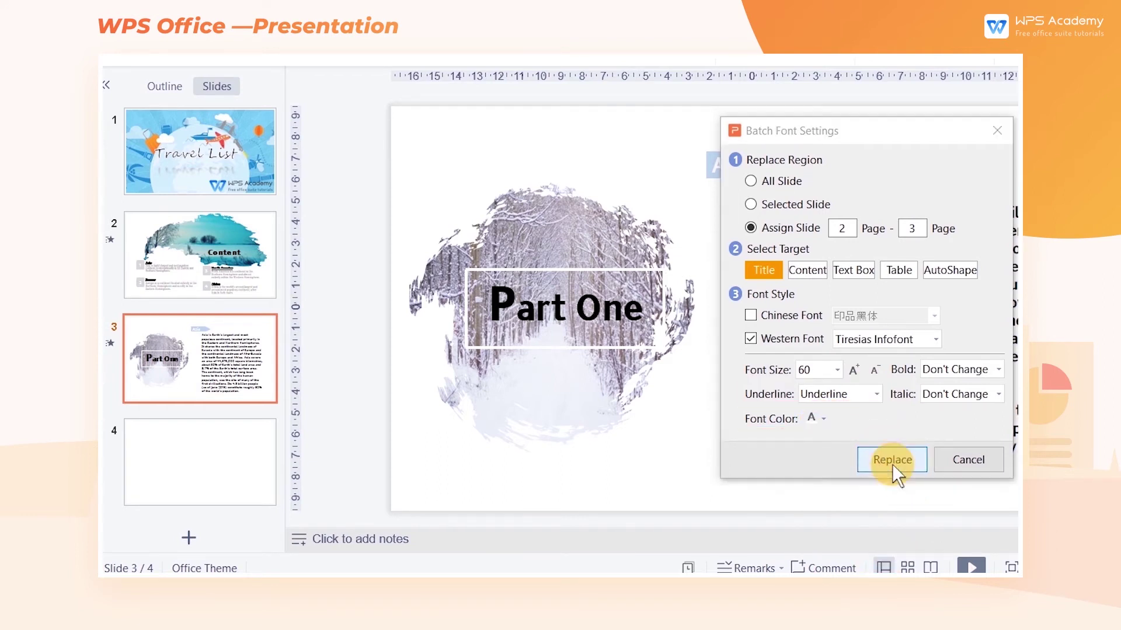
pyautogui.click(892, 462)
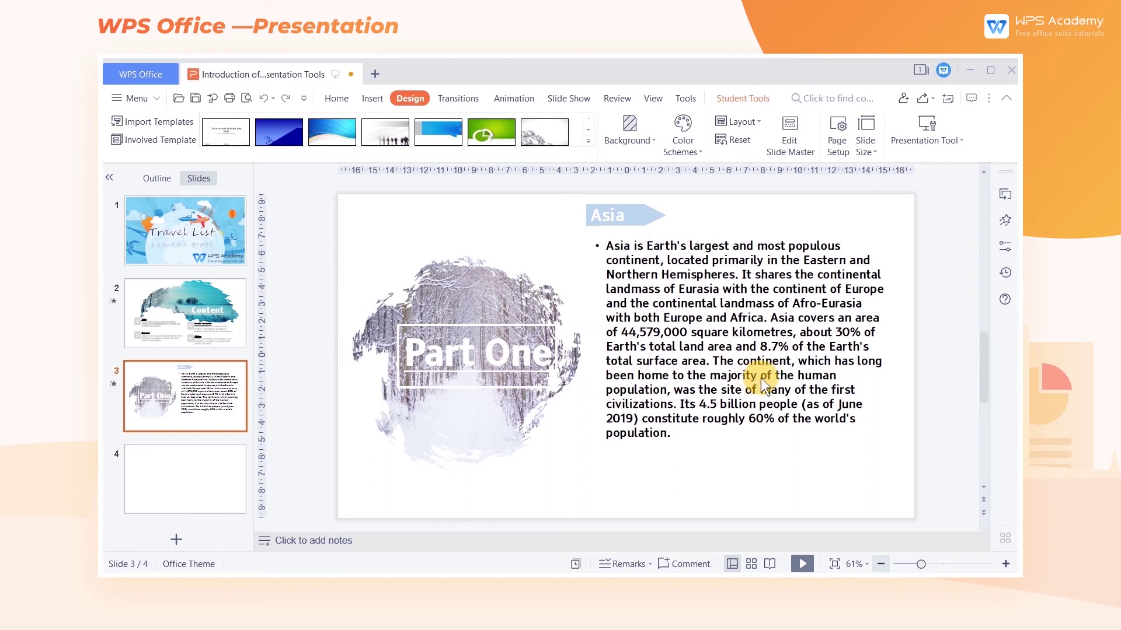
# Use Customize Text Formats to make the content text box Arial, size 22.
pyautogui.click(948, 140)
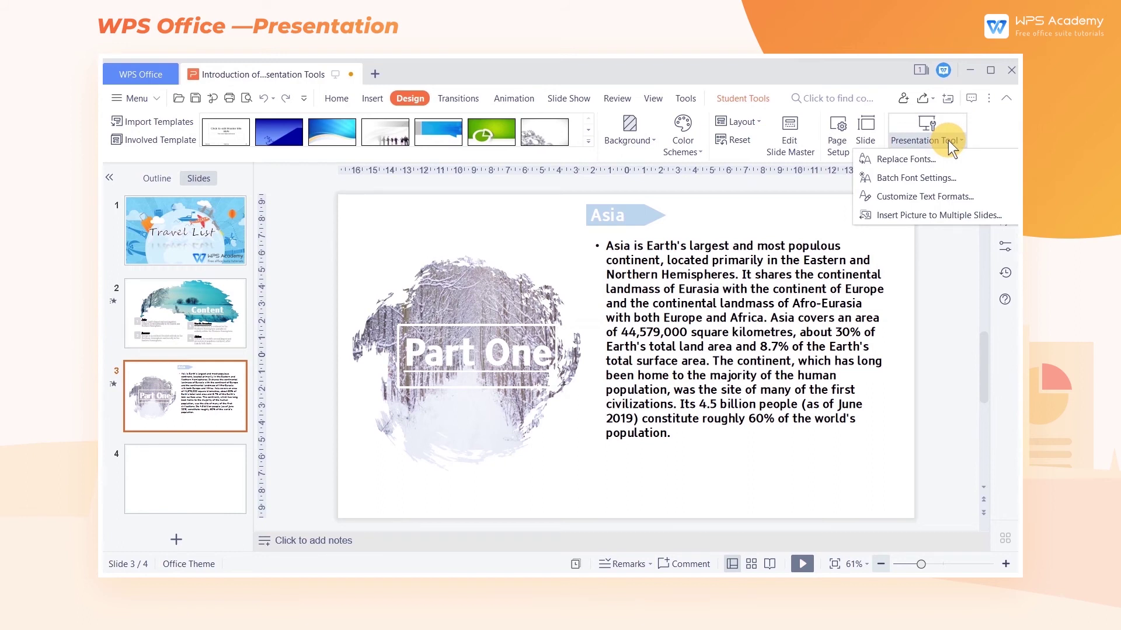
pyautogui.click(959, 199)
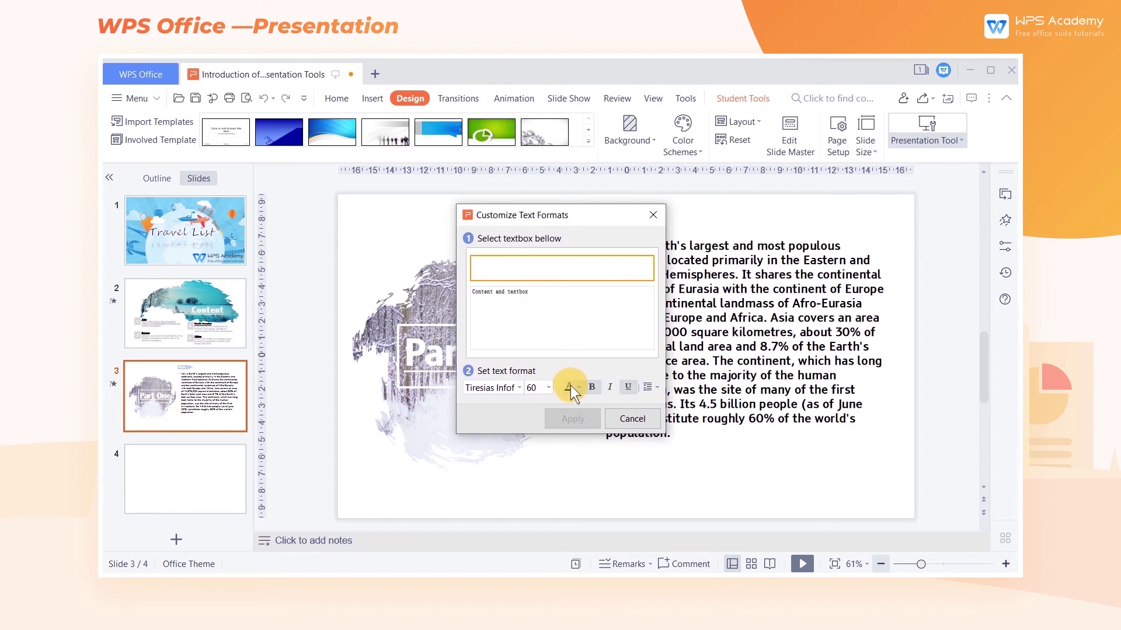
pyautogui.click(546, 316)
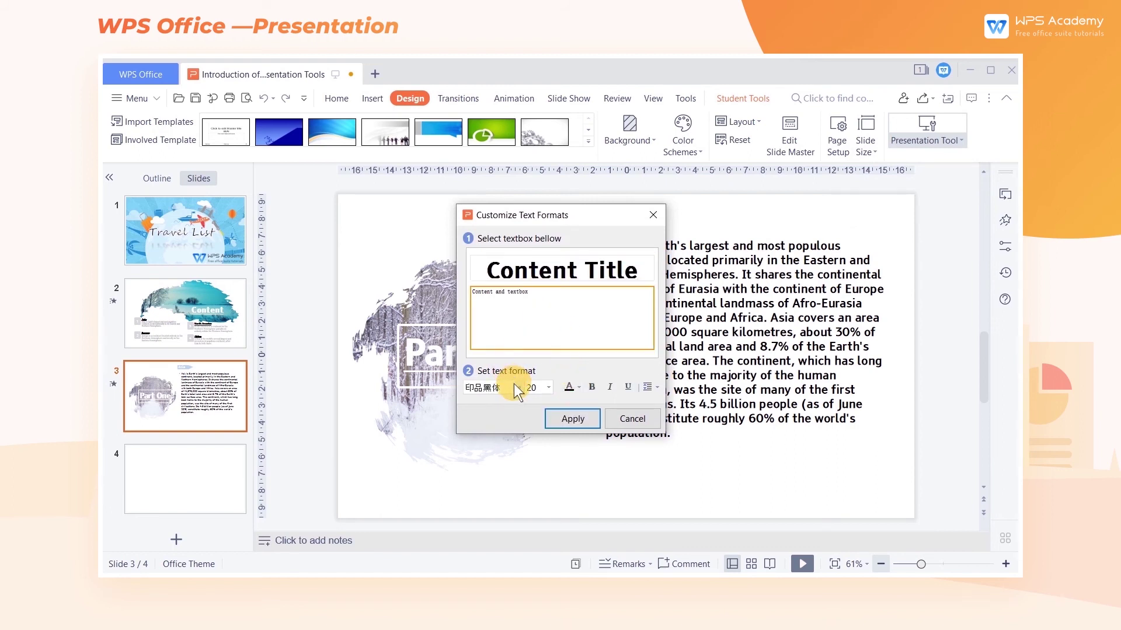
pyautogui.write('Arial')
pyautogui.click(549, 387)
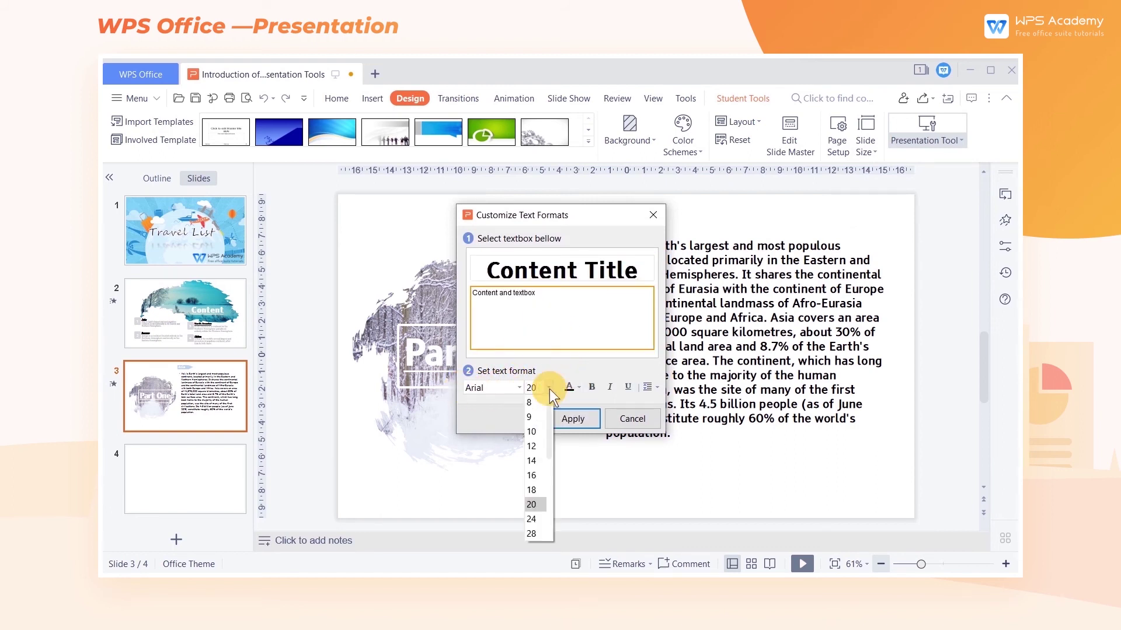
pyautogui.click(524, 387)
pyautogui.write('22')
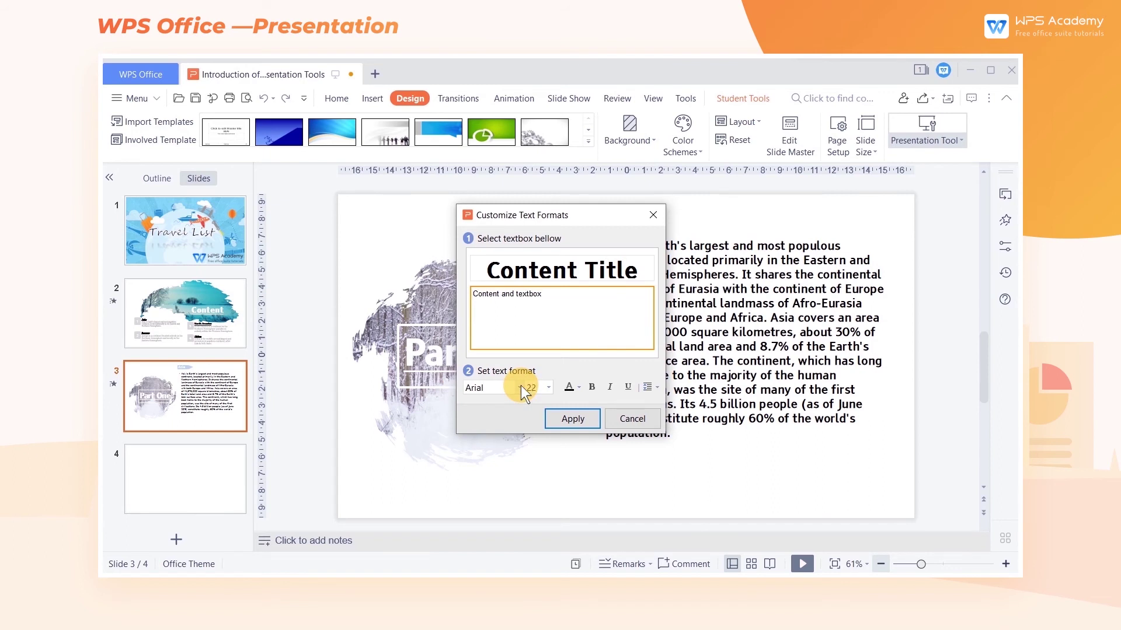
pyautogui.click(574, 419)
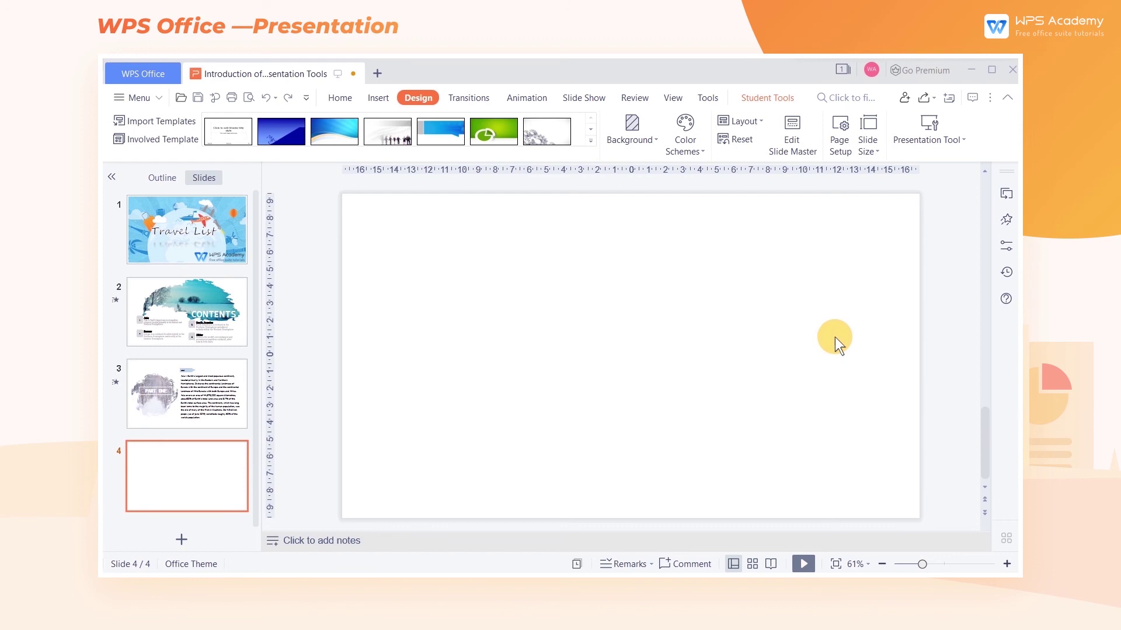
# Insert Picture 1.jpg through Picture 4.jpg onto new slides 4–7, one per slide.
pyautogui.click(934, 142)
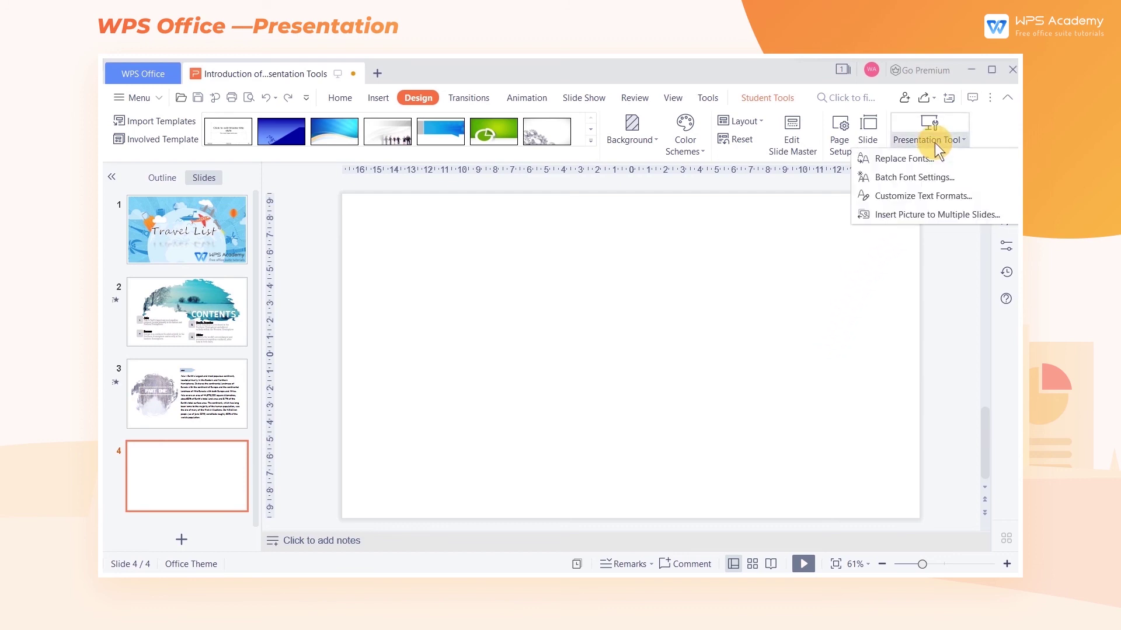
pyautogui.click(937, 215)
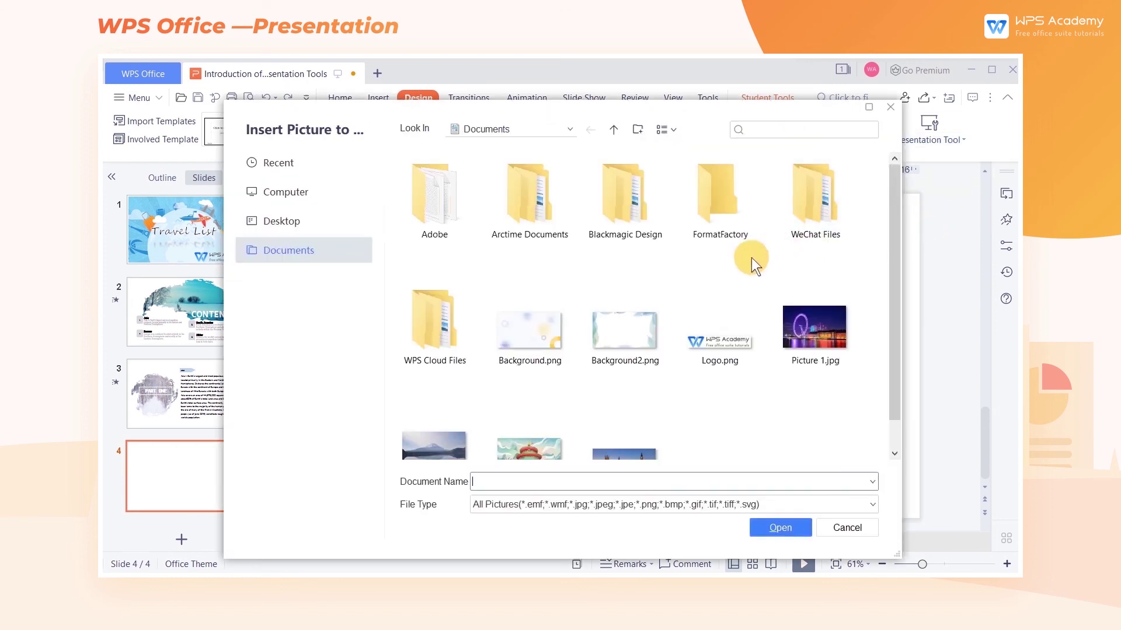
pyautogui.click(779, 324)
pyautogui.keyDown('shift'); pyautogui.click(638, 445); pyautogui.keyUp('shift')
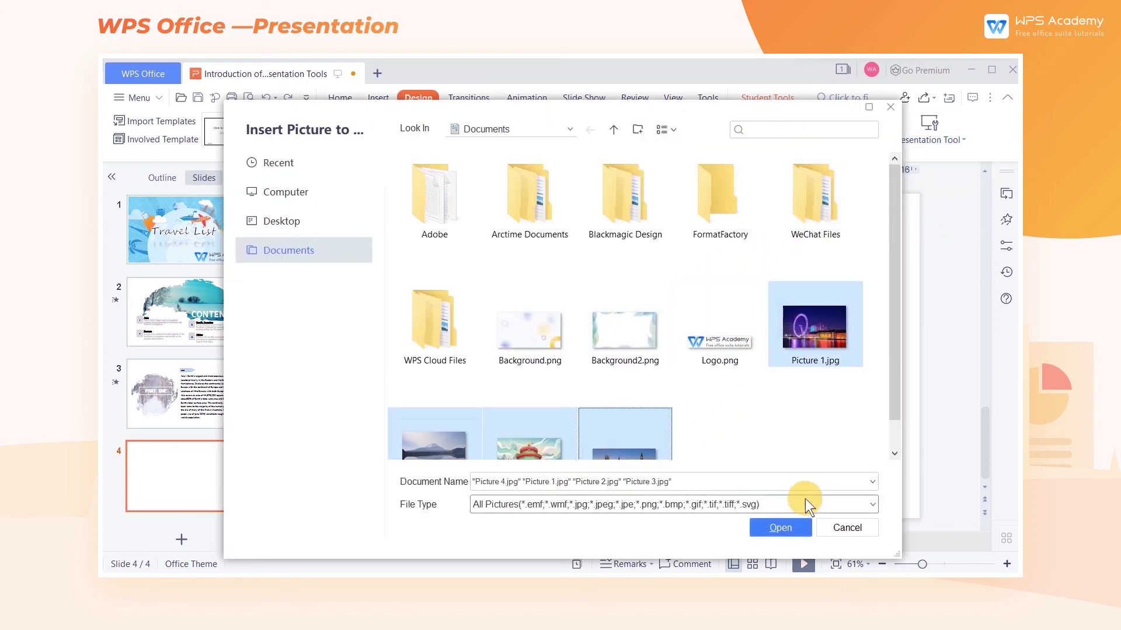
pyautogui.click(793, 526)
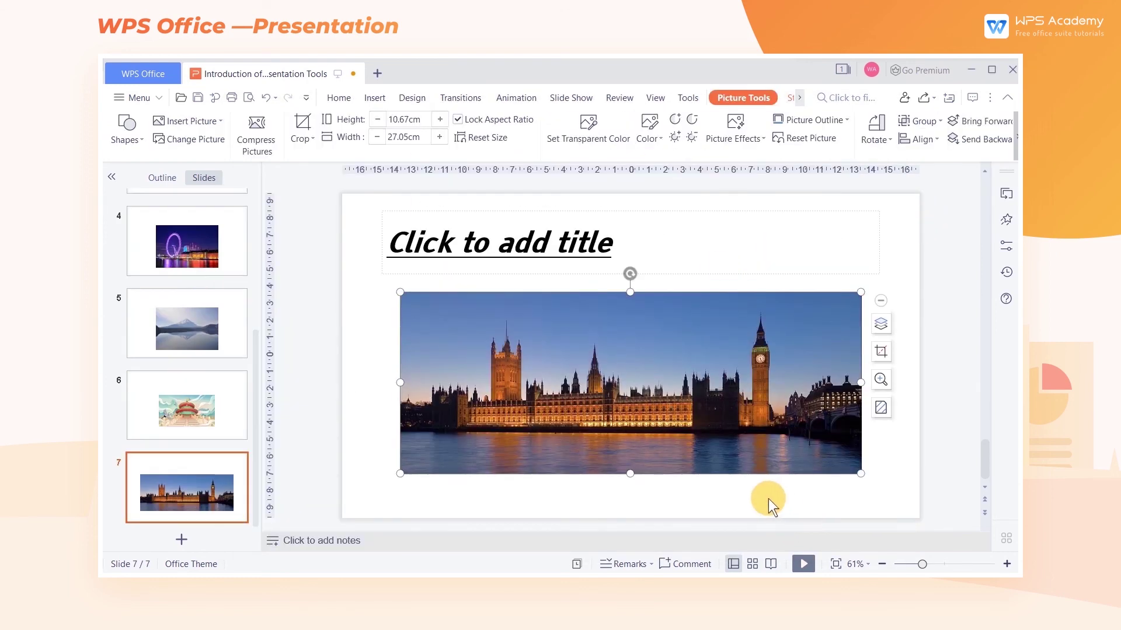
# Deselect the picture and step back through slides 6 and 5 to slide 4's Ferris wheel.
pyautogui.click(768, 498)
pyautogui.click(193, 377)
pyautogui.click(200, 328)
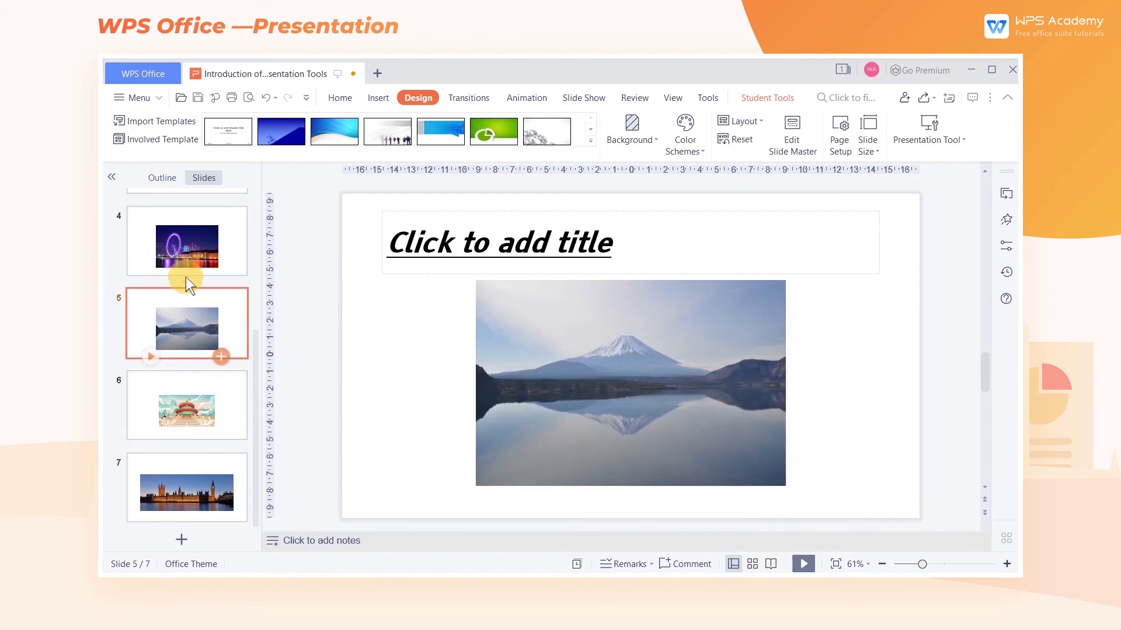
pyautogui.click(185, 271)
pyautogui.scroll(2, 183, 268)
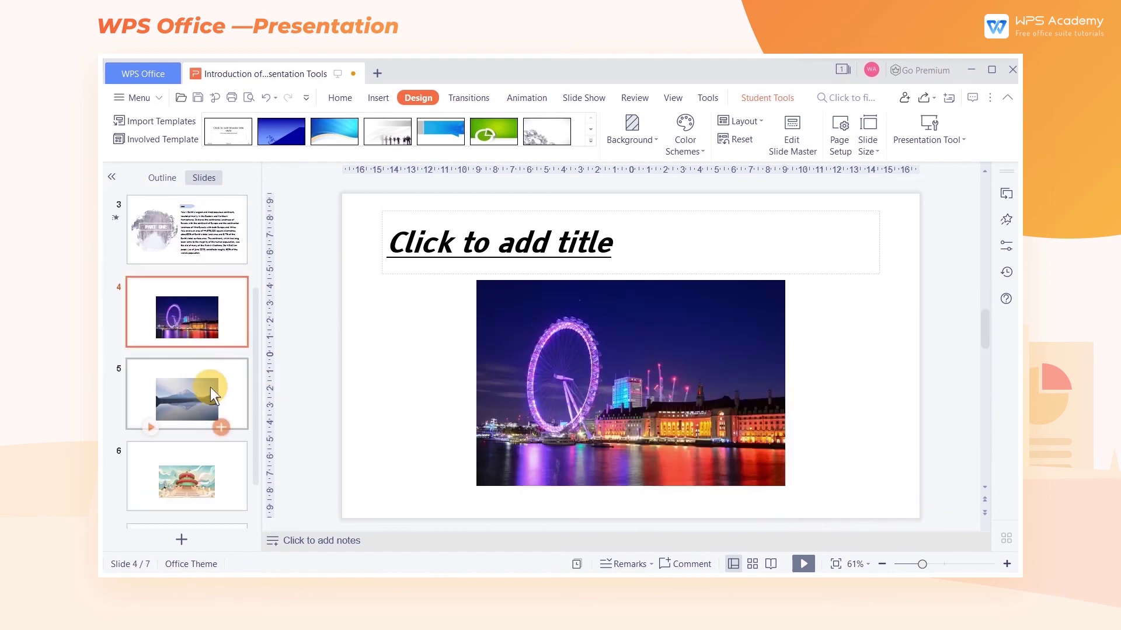